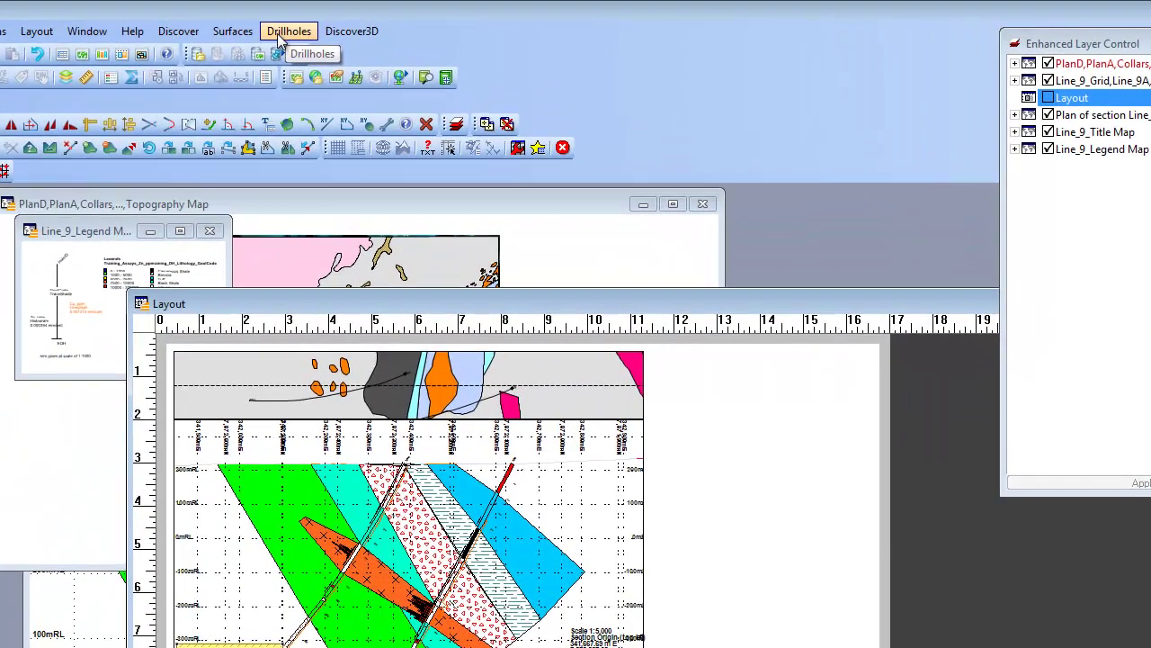
Save the current drillhole layout as a new 'Line 9' session, overwriting the existing Line 9.
left_click(382, 22)
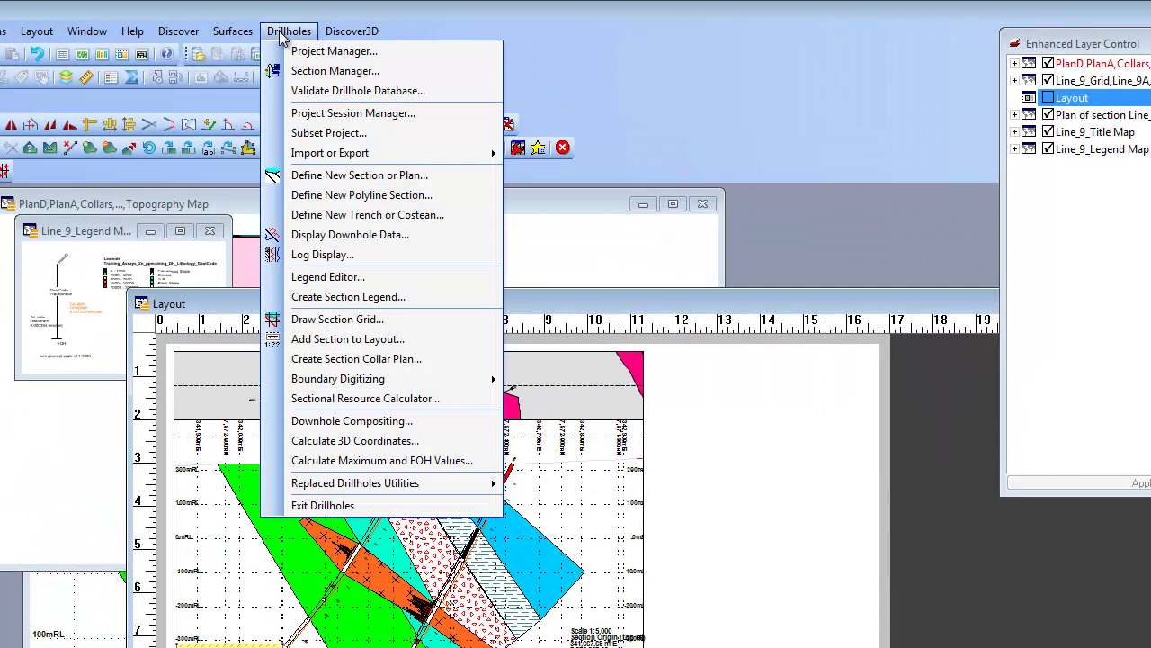
left_click(431, 112)
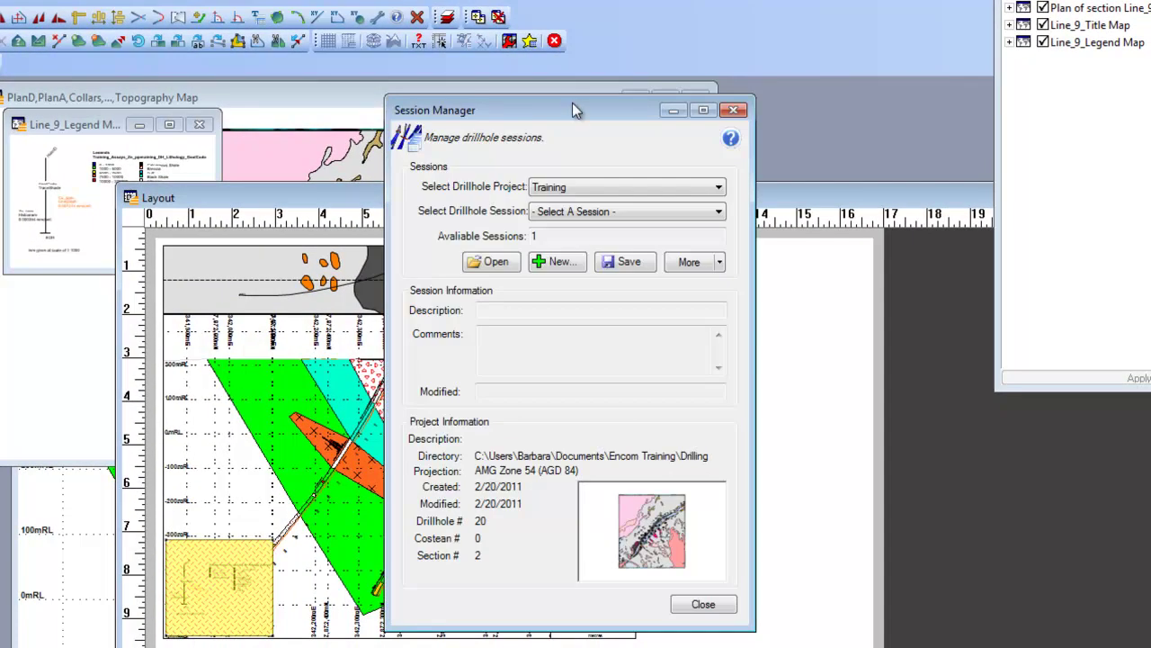
left_click_drag(575, 111, 604, 35)
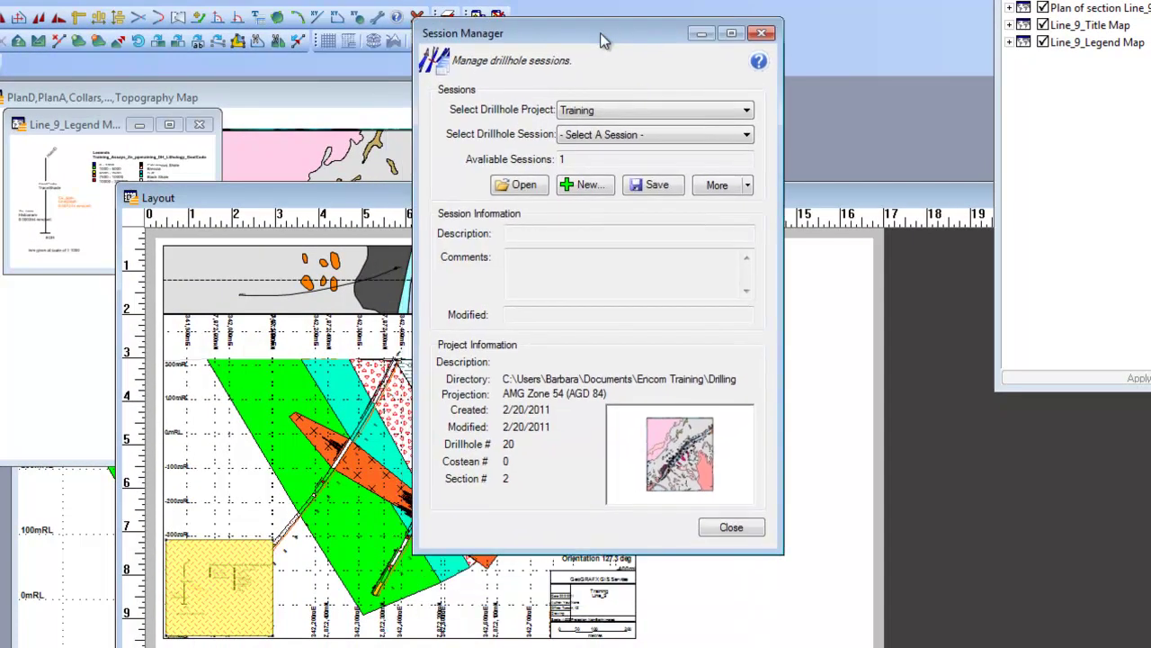
left_click(591, 187)
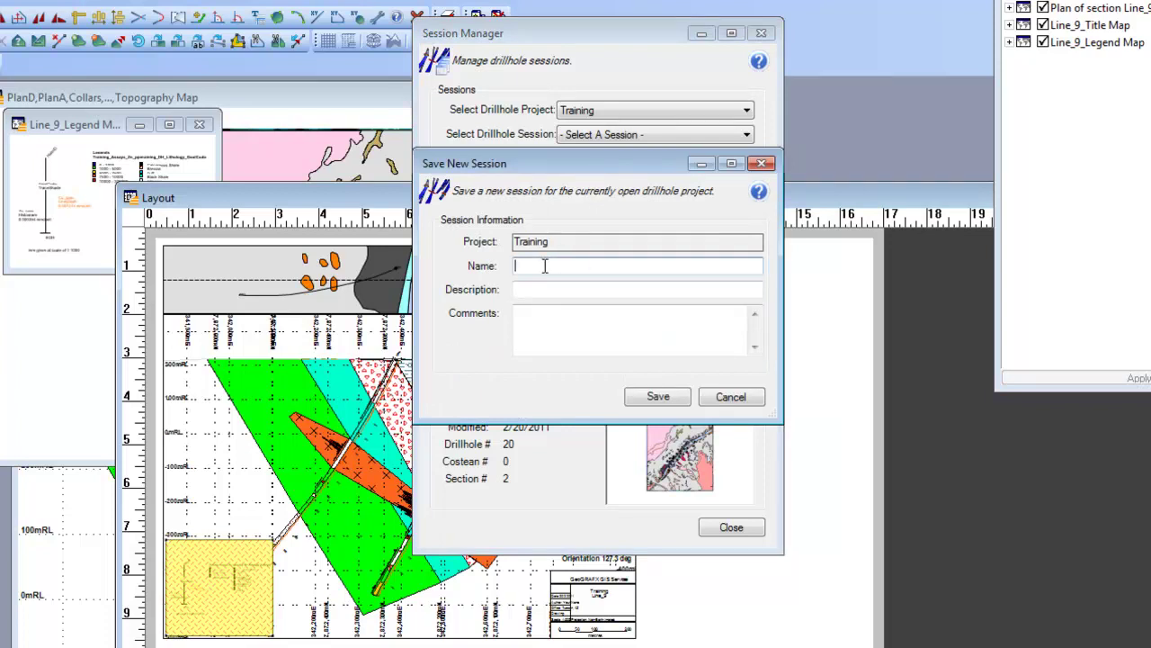
type("Line")
type(" (")
key("BackSpace")
type("9")
left_click(657, 397)
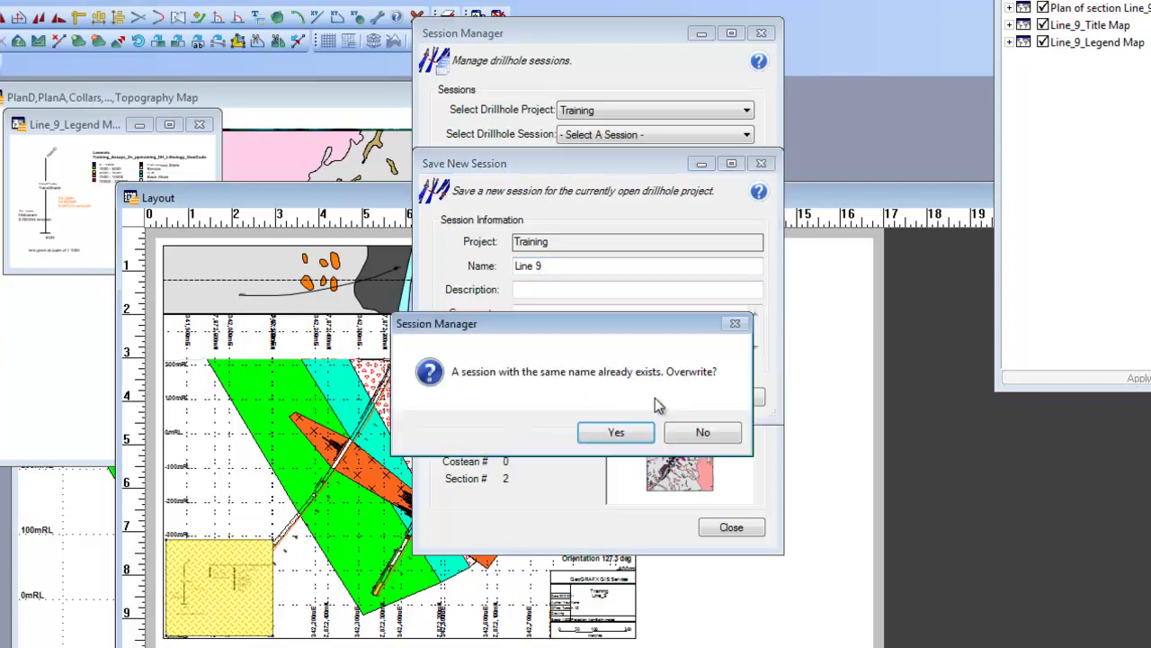
left_click(616, 435)
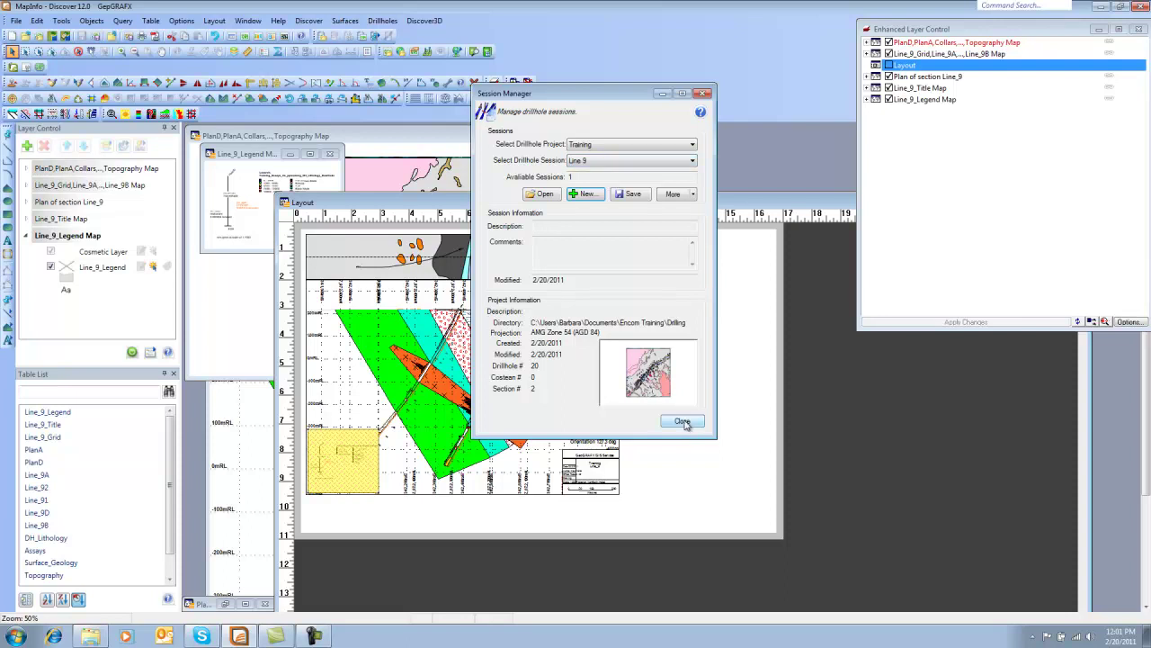
Close the session manager and all open tables and windows.
left_click(684, 422)
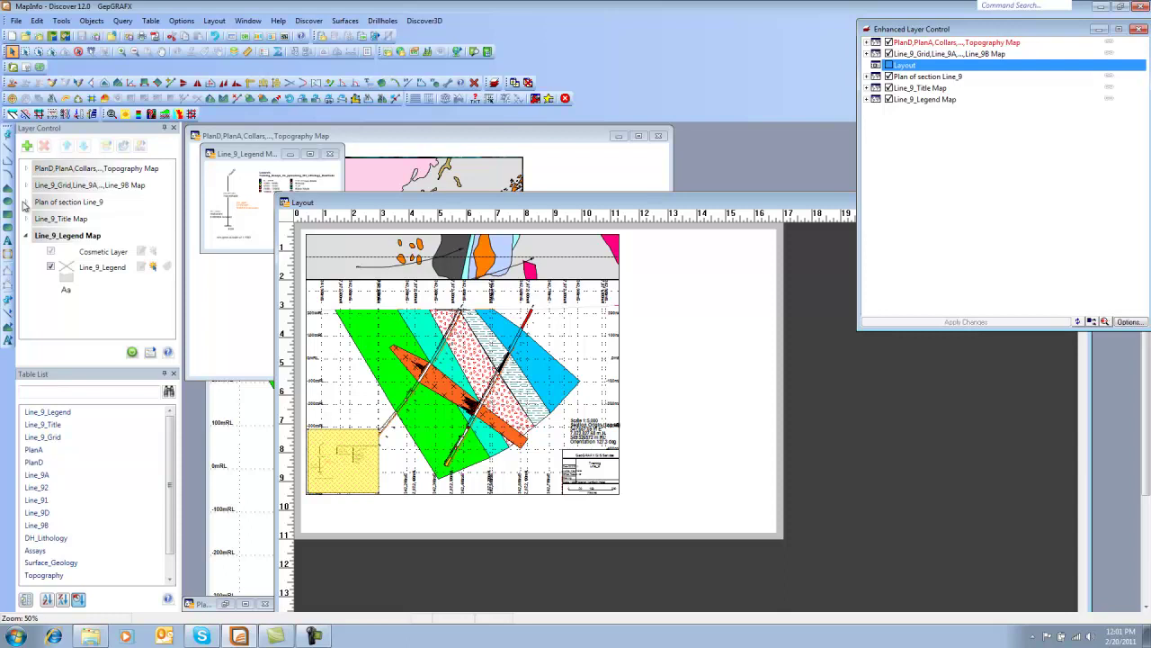
left_click(16, 21)
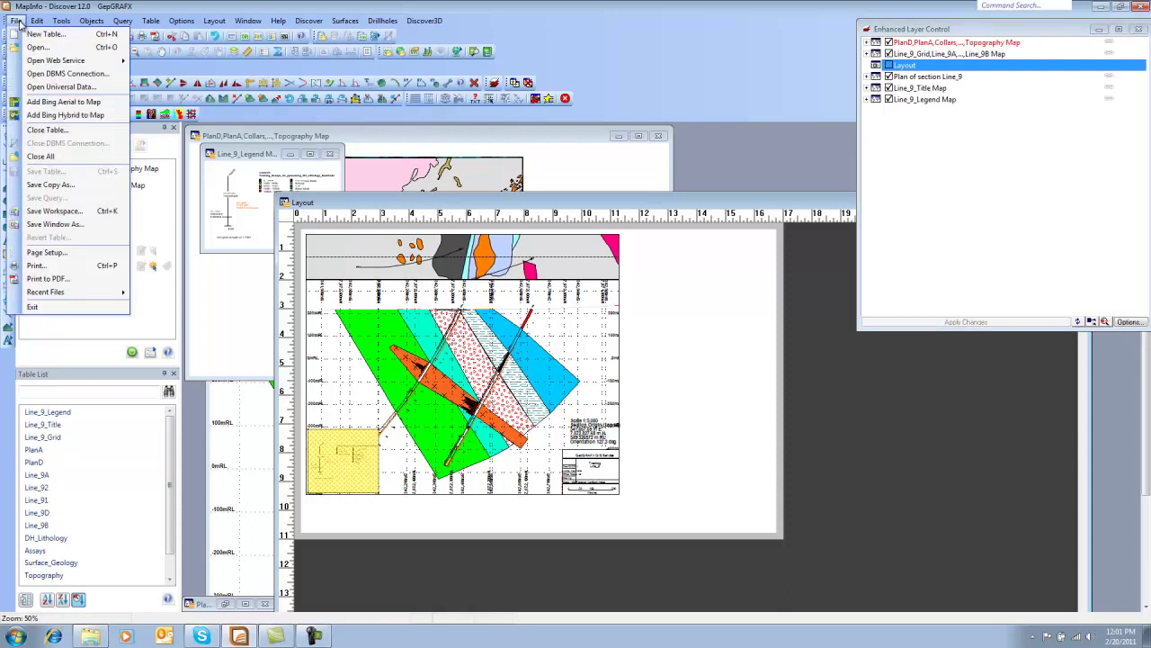
left_click(57, 158)
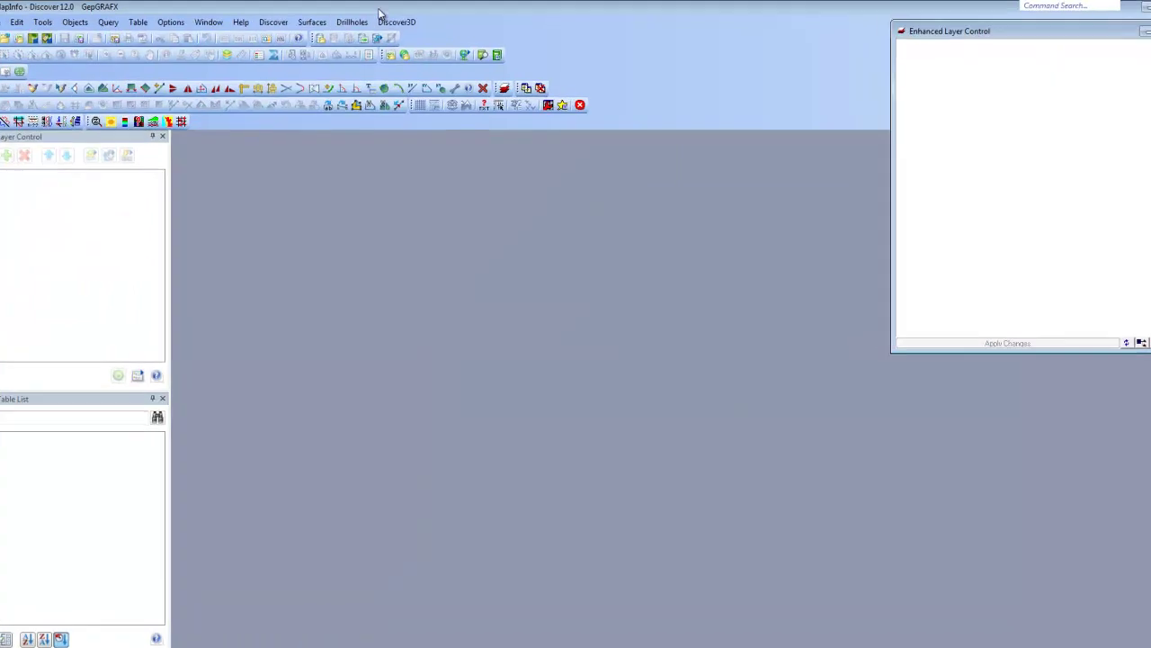
Reopen the saved Line 9 session from the Training project's session list.
left_click(353, 22)
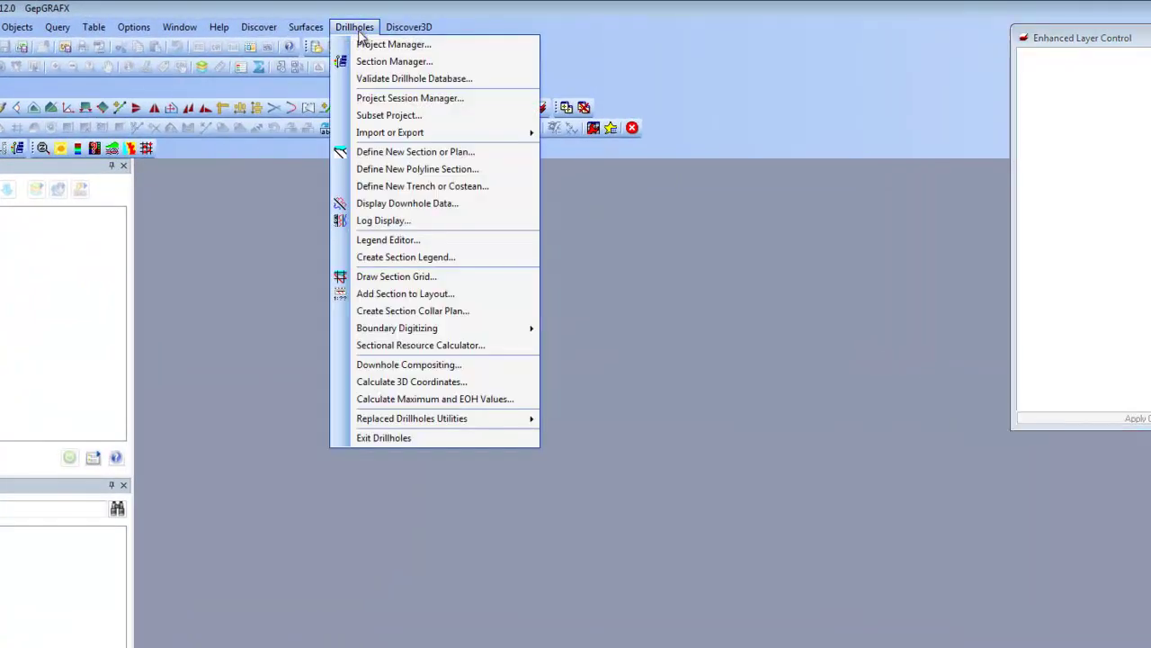
left_click(394, 99)
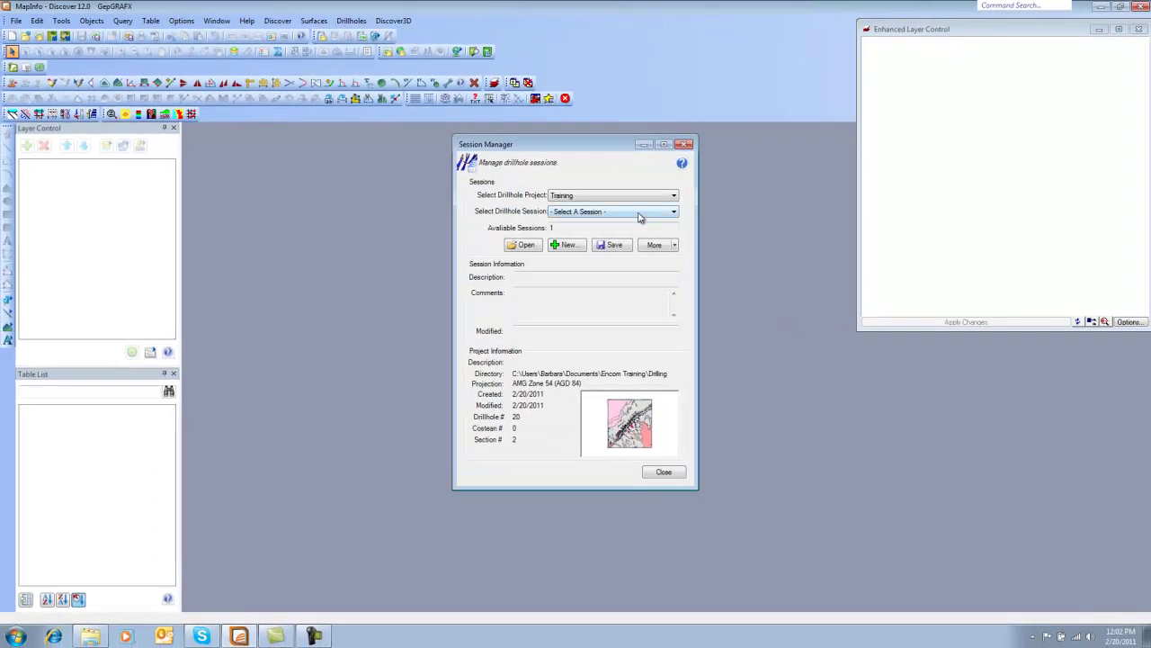
left_click(639, 214)
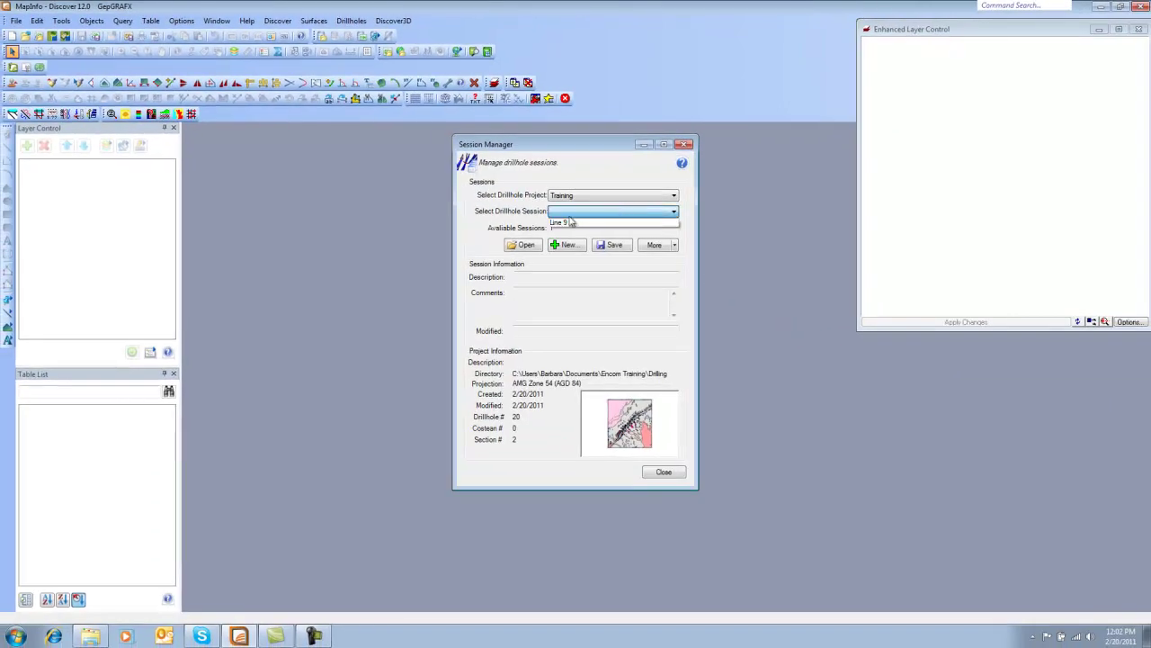
left_click(568, 223)
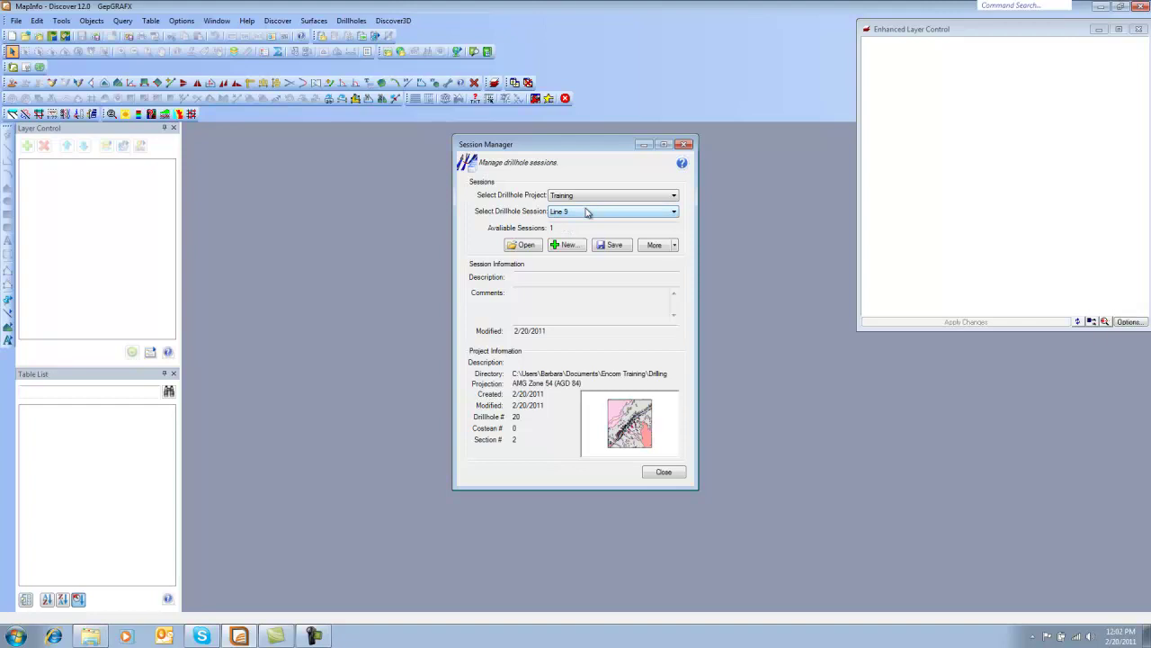
left_click(526, 247)
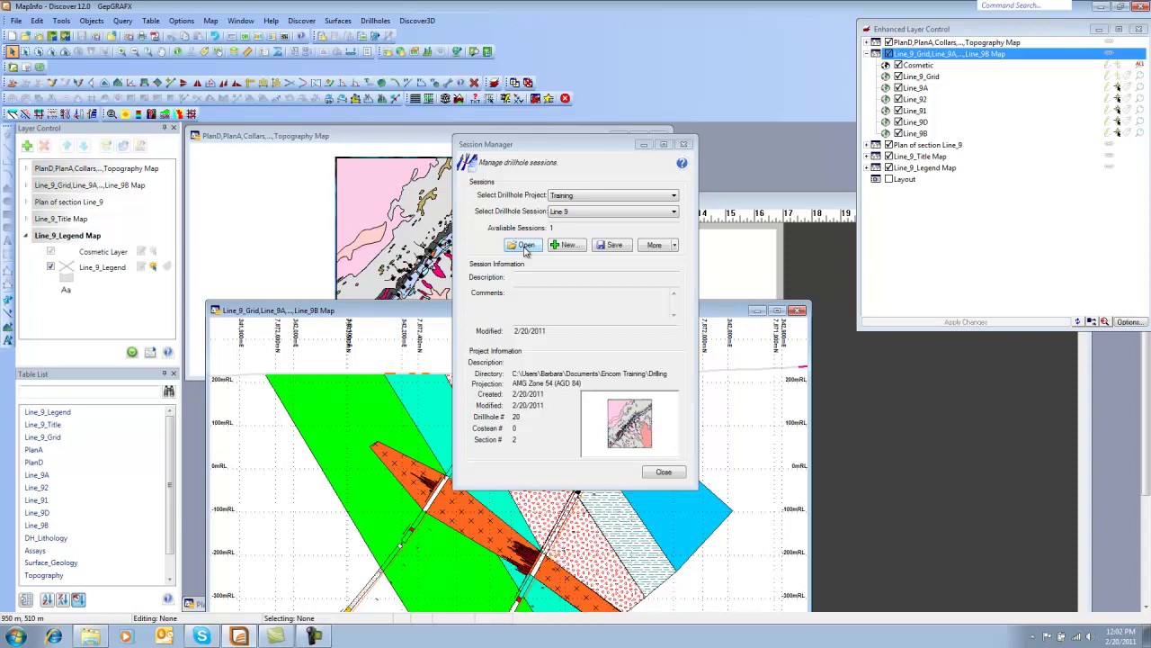
Close the session manager and bring up the Layout window with the Line 9 section page.
left_click(671, 472)
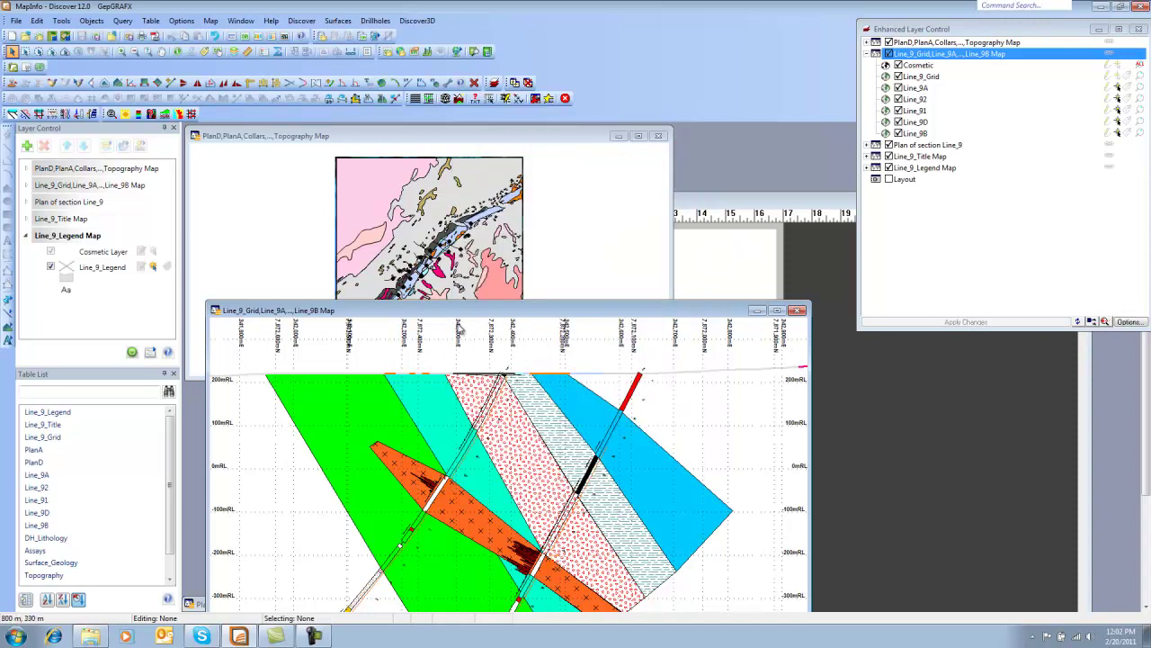
left_click_drag(453, 315, 462, 201)
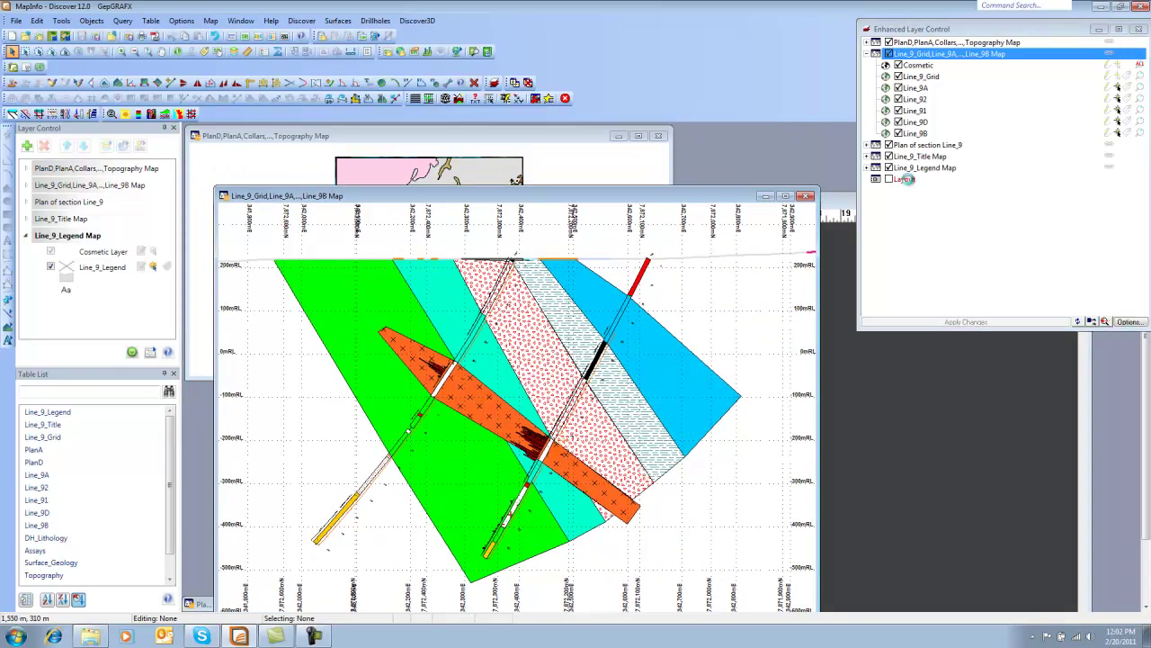
double_click(905, 180)
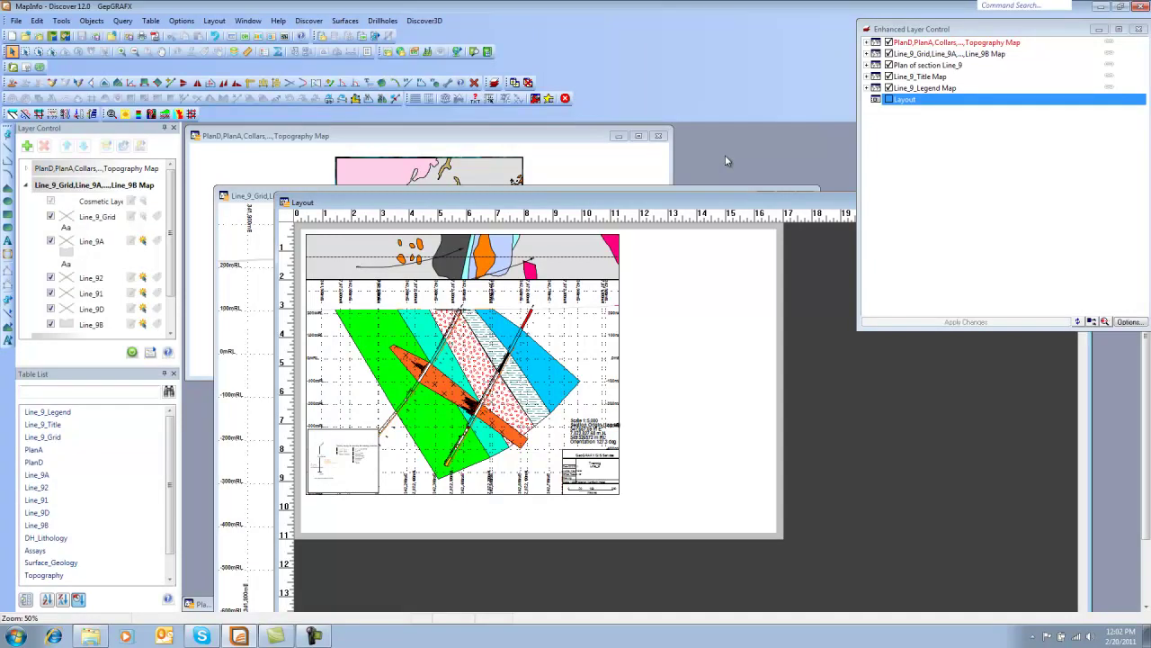
Start the Discover drillhole project export and accept the many-files warning.
left_click(383, 20)
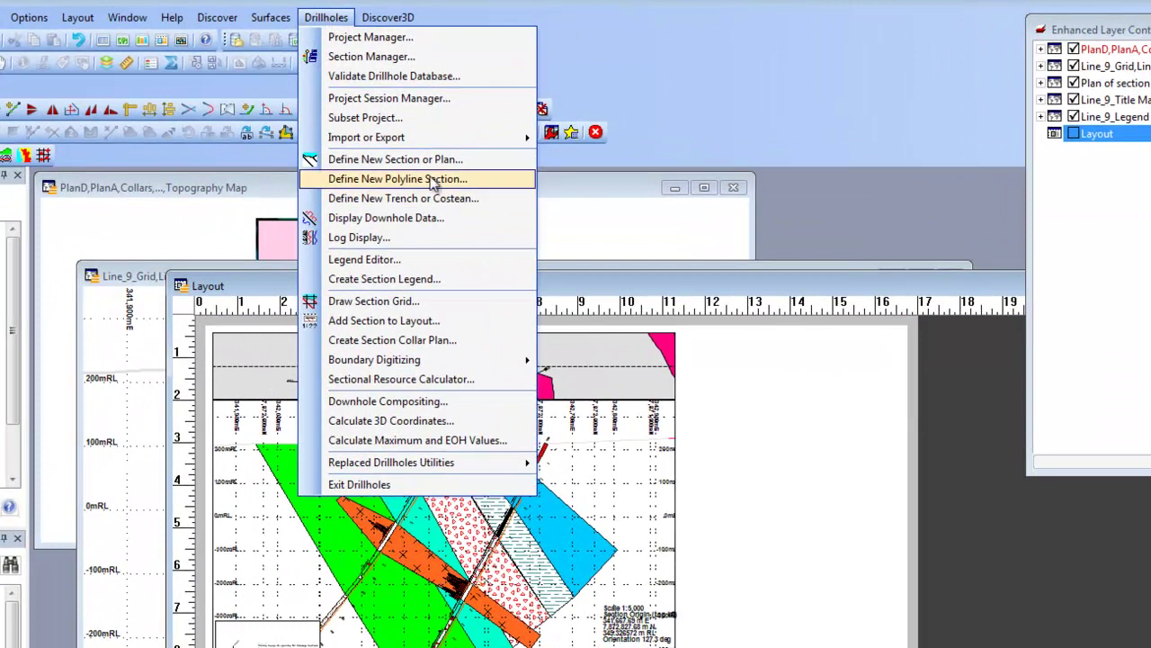
mouse_move(394, 144)
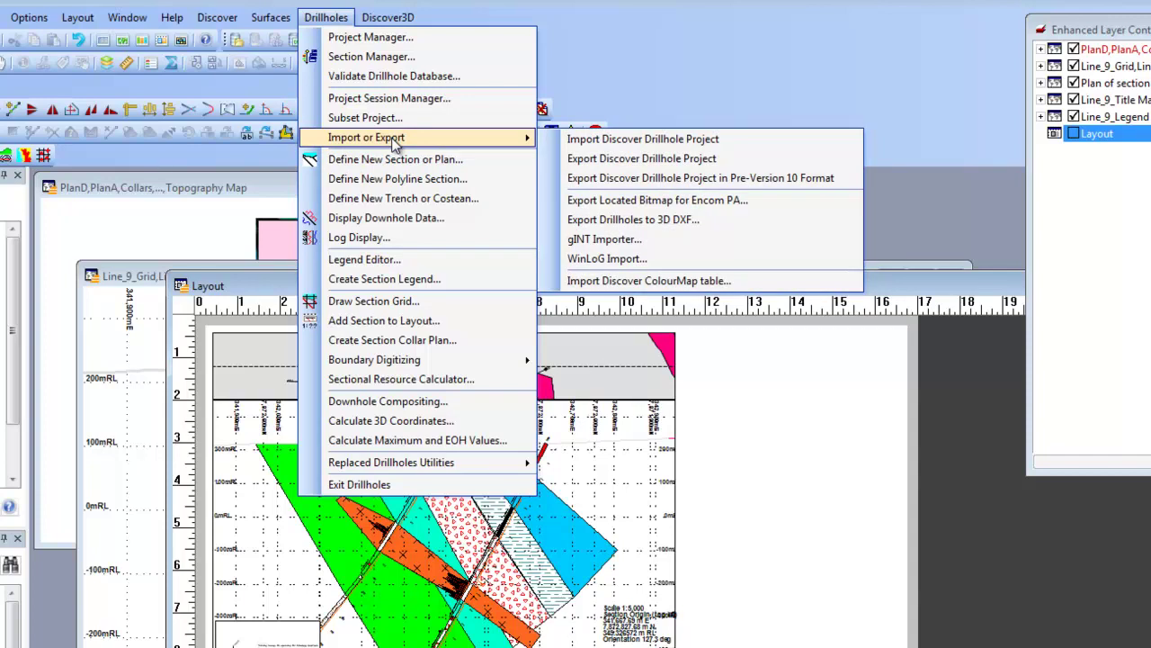
left_click(737, 162)
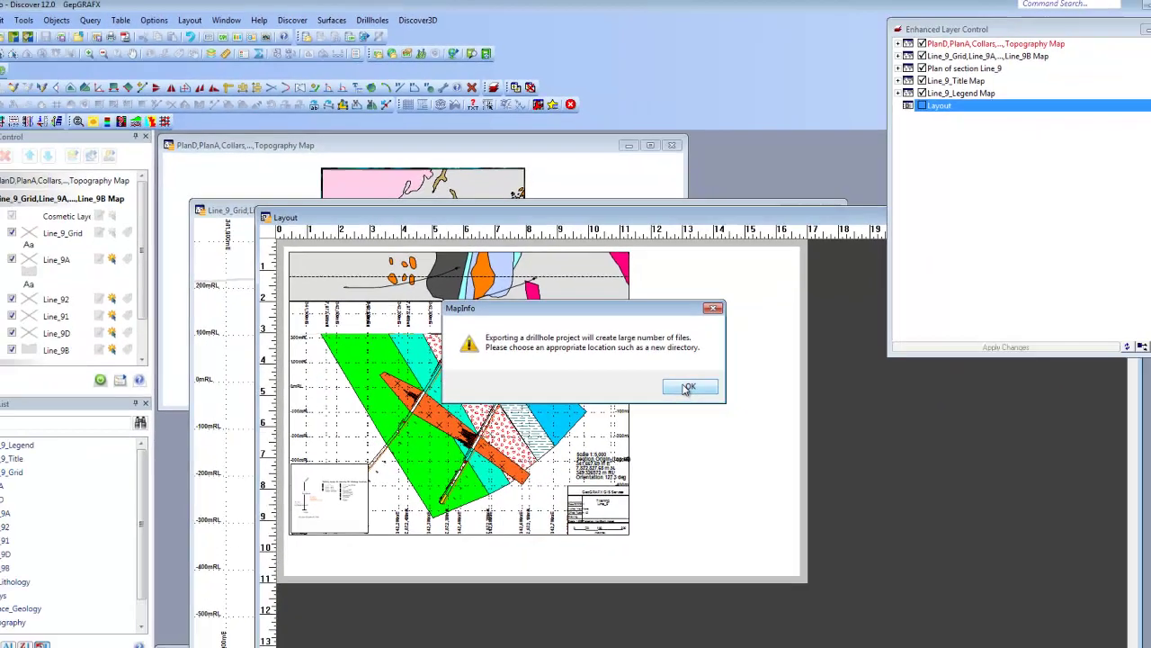
left_click(759, 514)
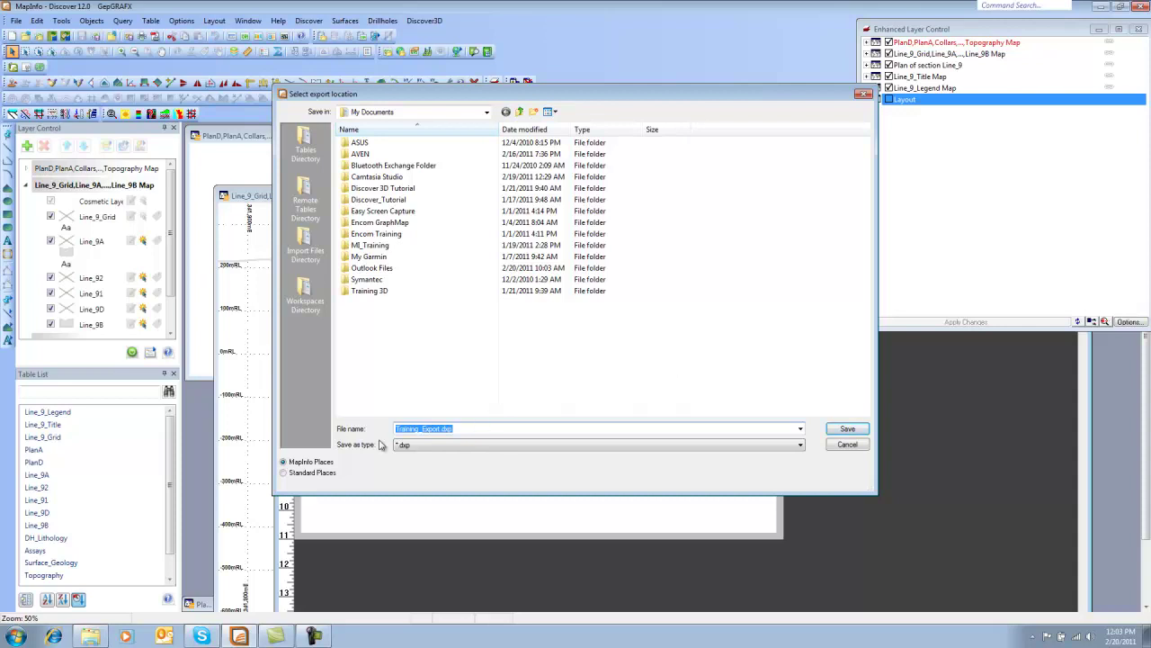
Create a Training_Export folder and save Training_Export.dxp inside it.
left_click(533, 111)
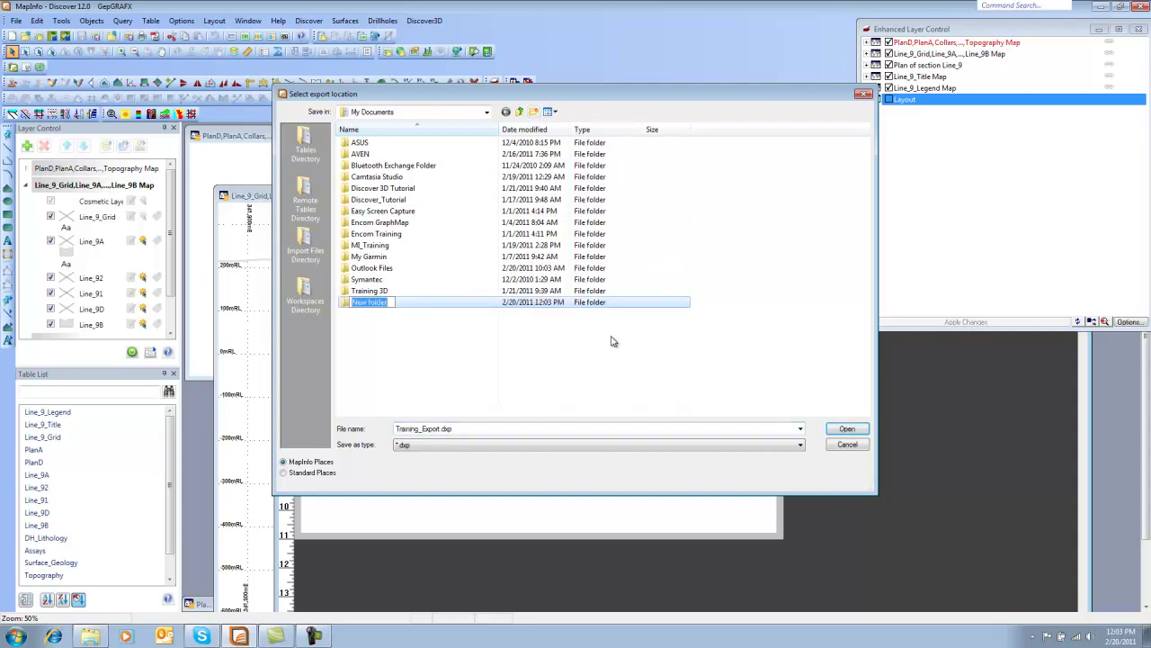
type("Training_Export")
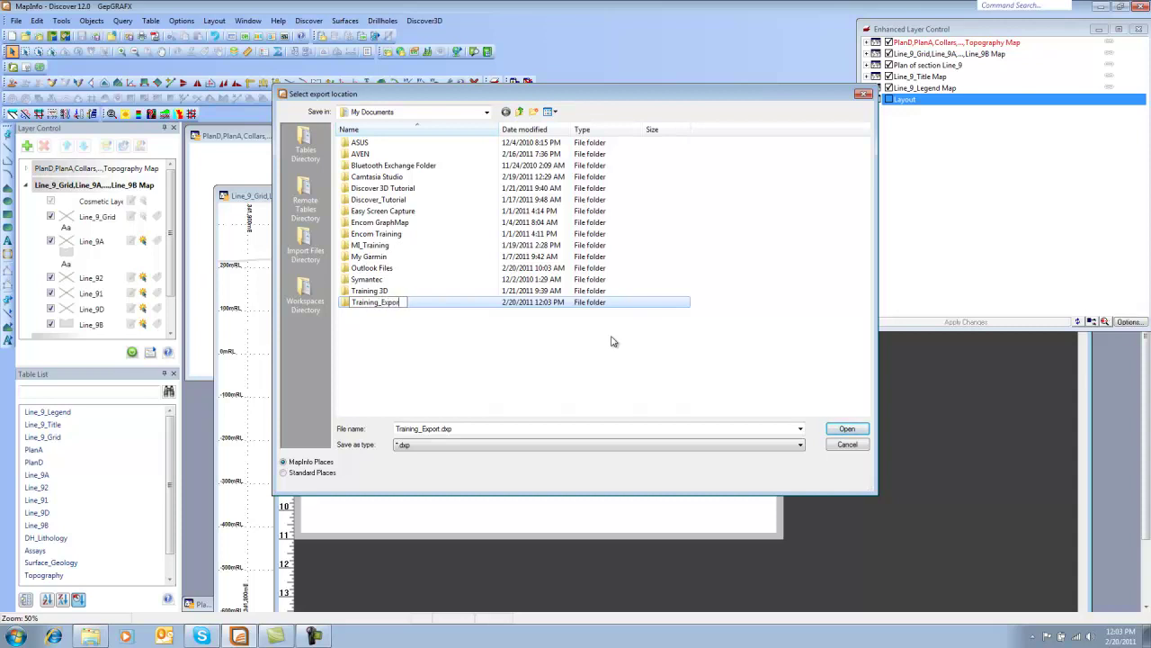
left_click(342, 306)
double_click(342, 304)
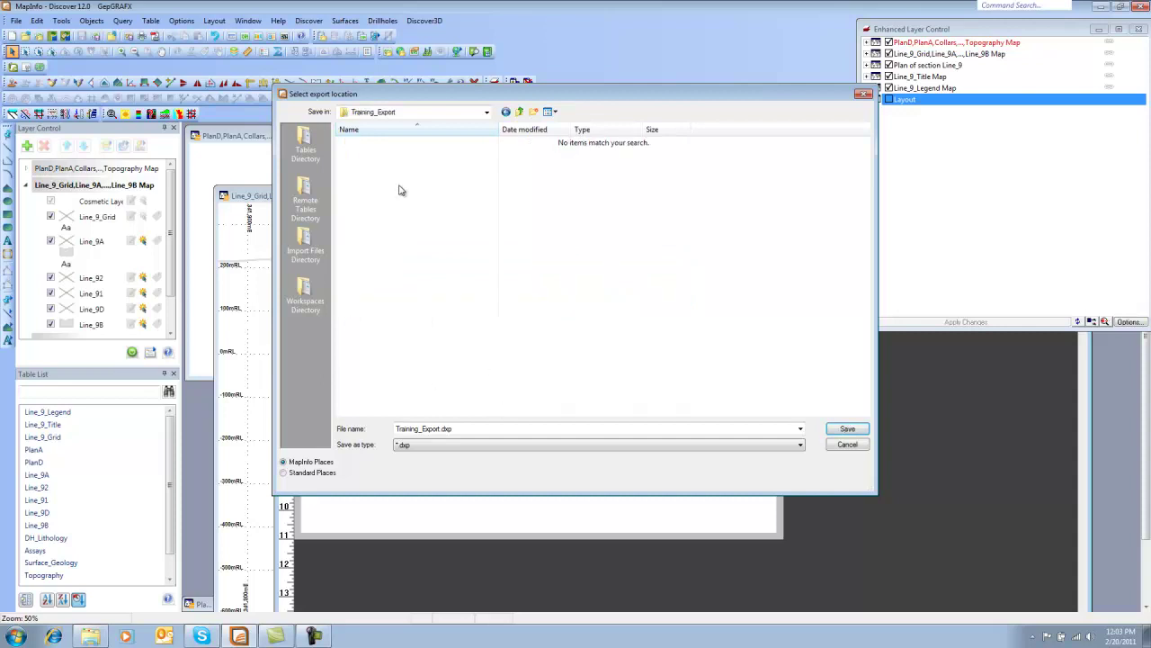
left_click(850, 429)
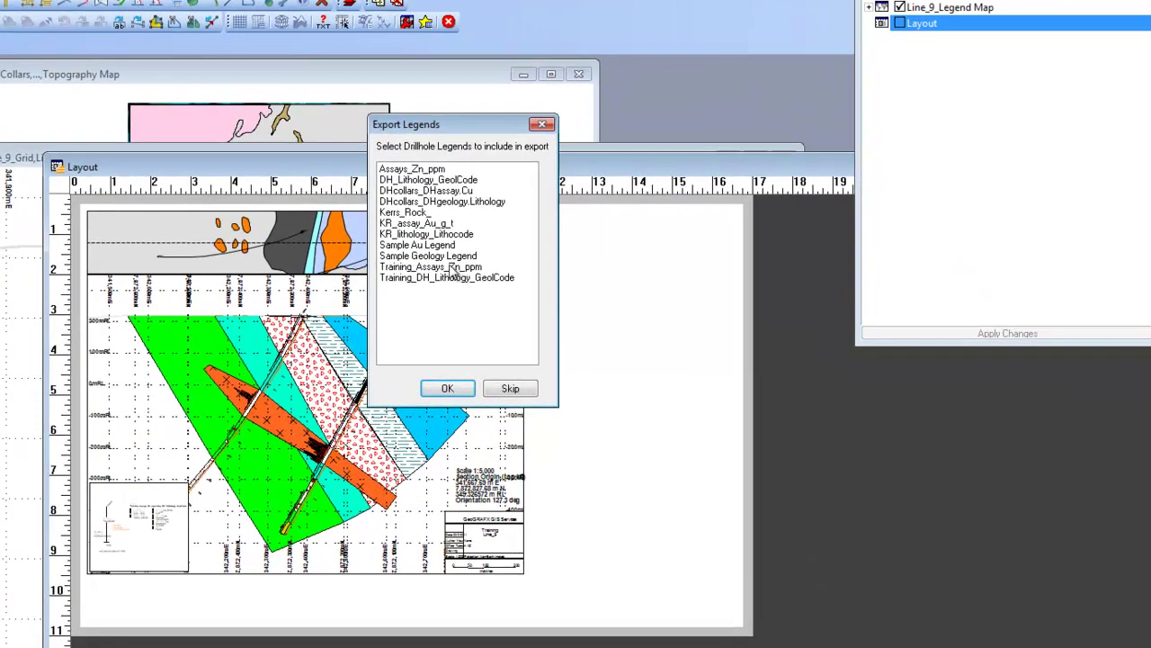
Select the Training_Assays_Zn_ppm and Training_DH_Lithology_GeolCode legends for the export.
left_click(564, 274)
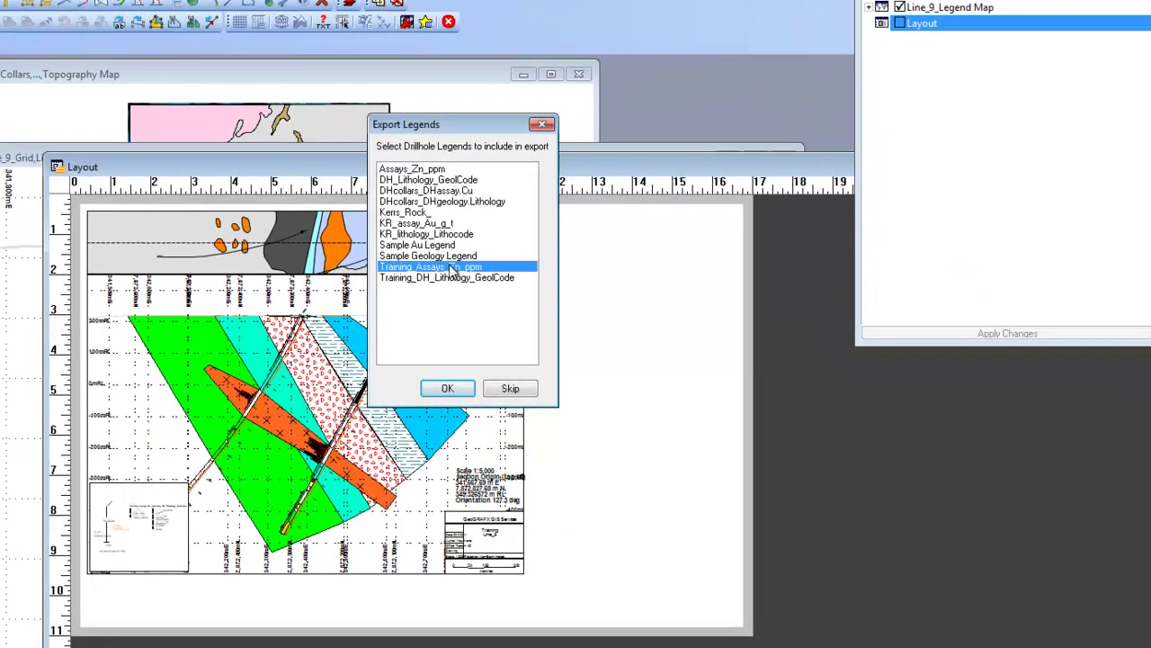
left_click(454, 277)
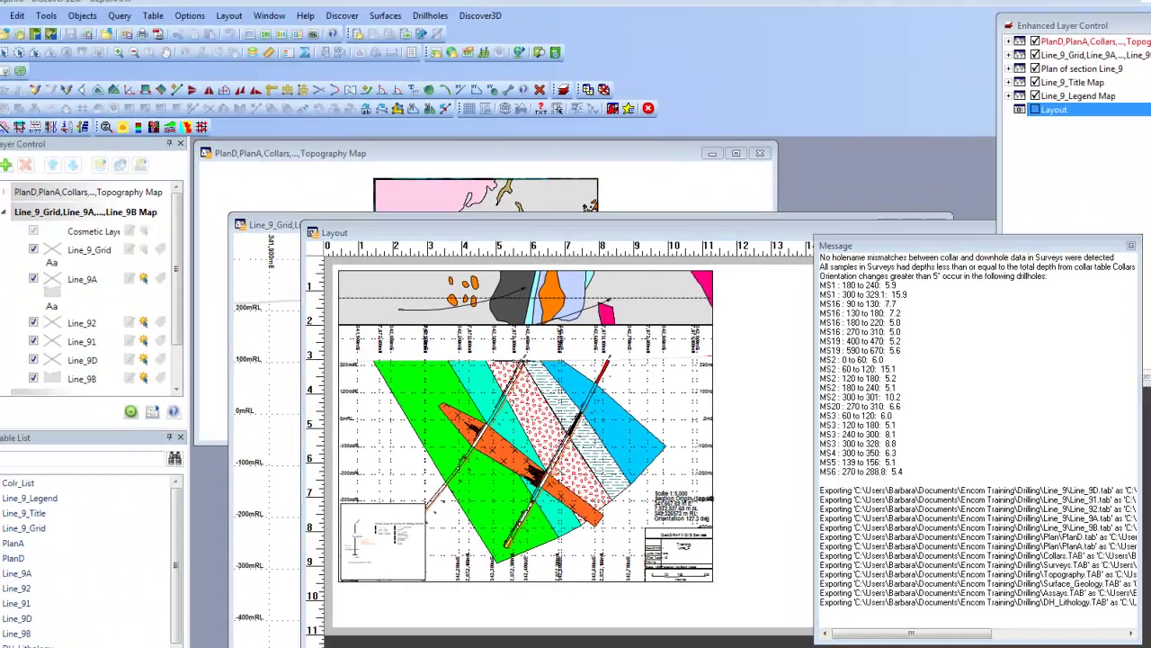
In Explorer, open Documents\Training_Export and scroll through its 33 exported items.
key("alt+Tab")
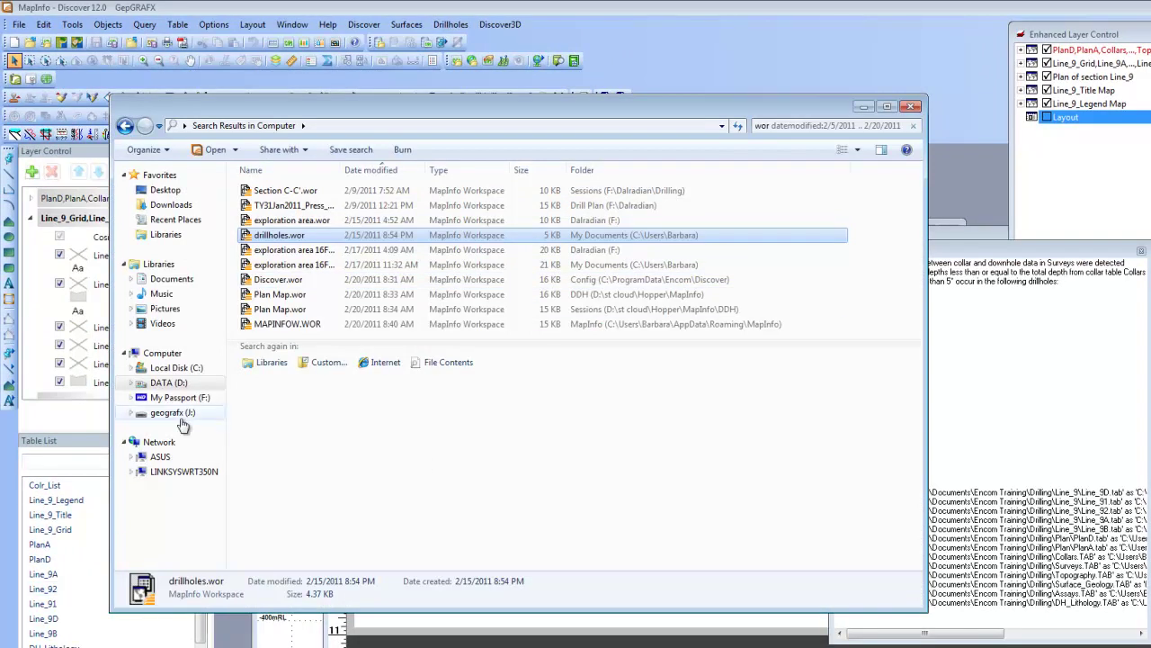
left_click(178, 280)
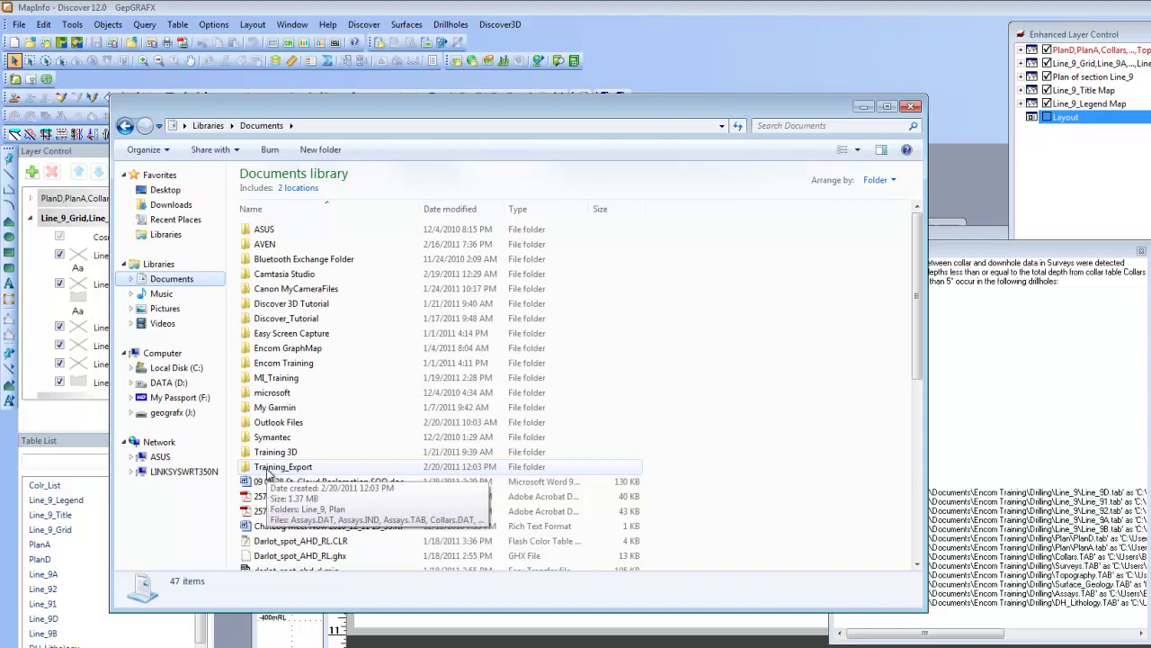
left_click(267, 474)
double_click(267, 474)
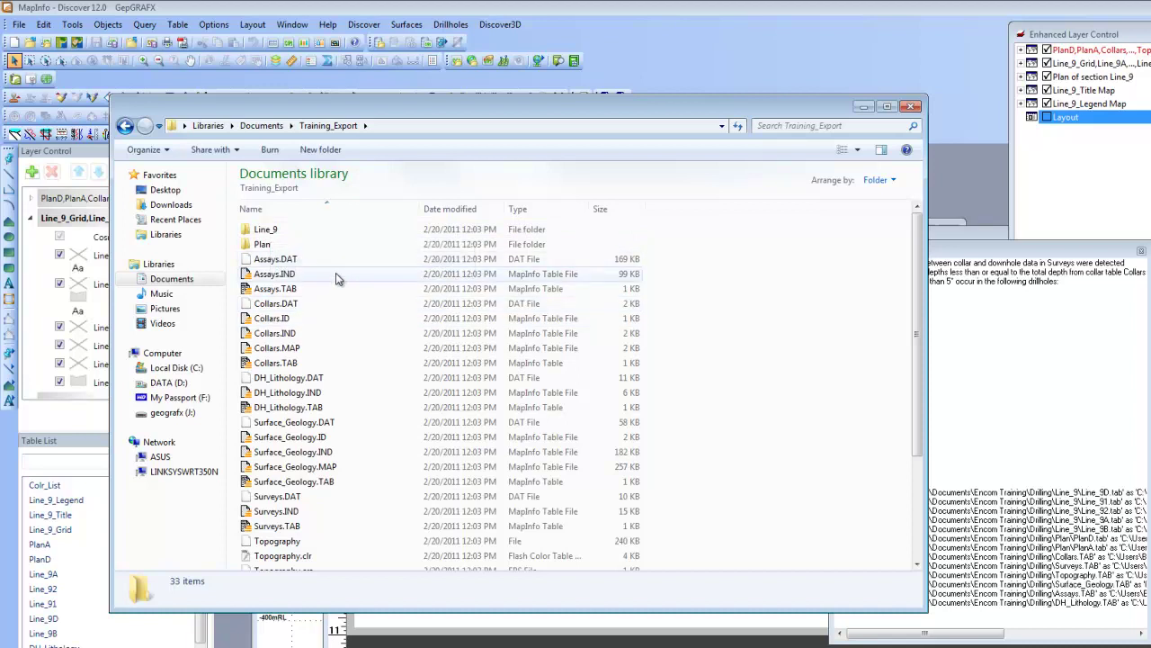
left_click(917, 565)
left_click(918, 565)
left_click(918, 565)
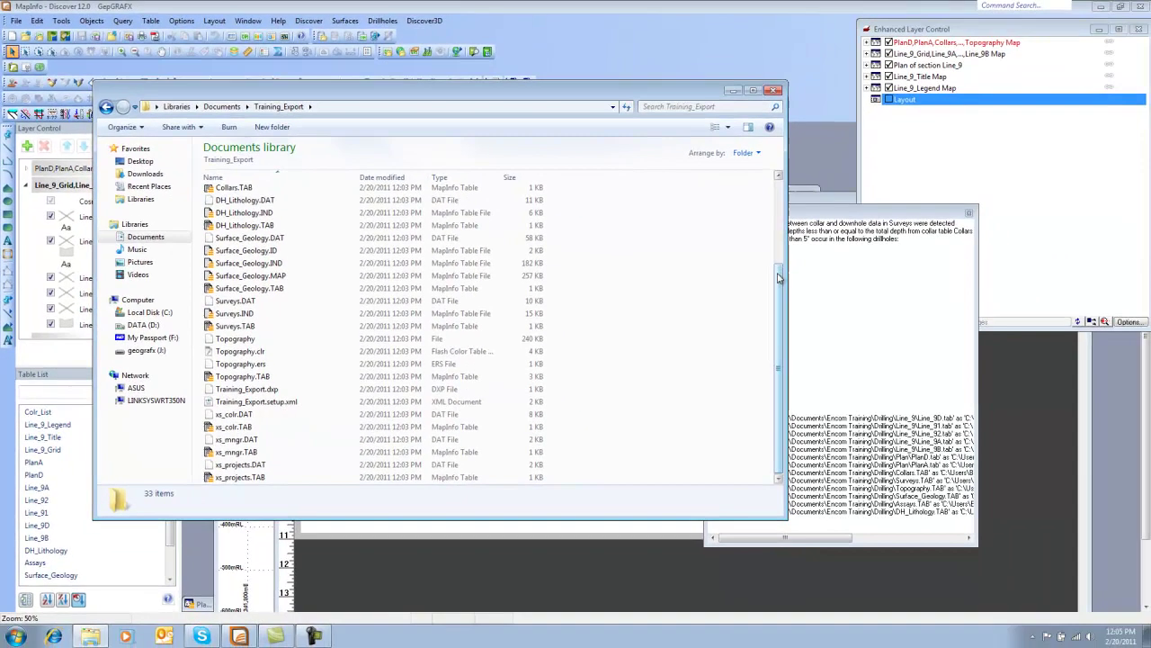
scroll(925, 191, "up", 3)
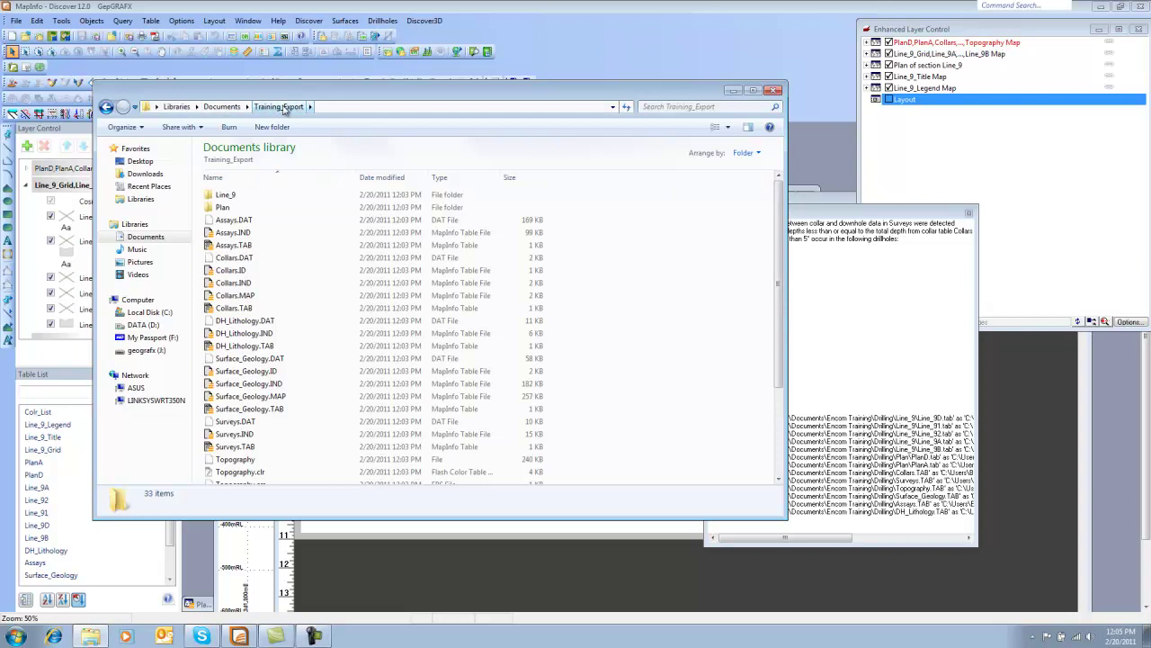
Close Explorer and open Import Discover Drillhole Project to find Training_Export.dxp.
left_click(774, 90)
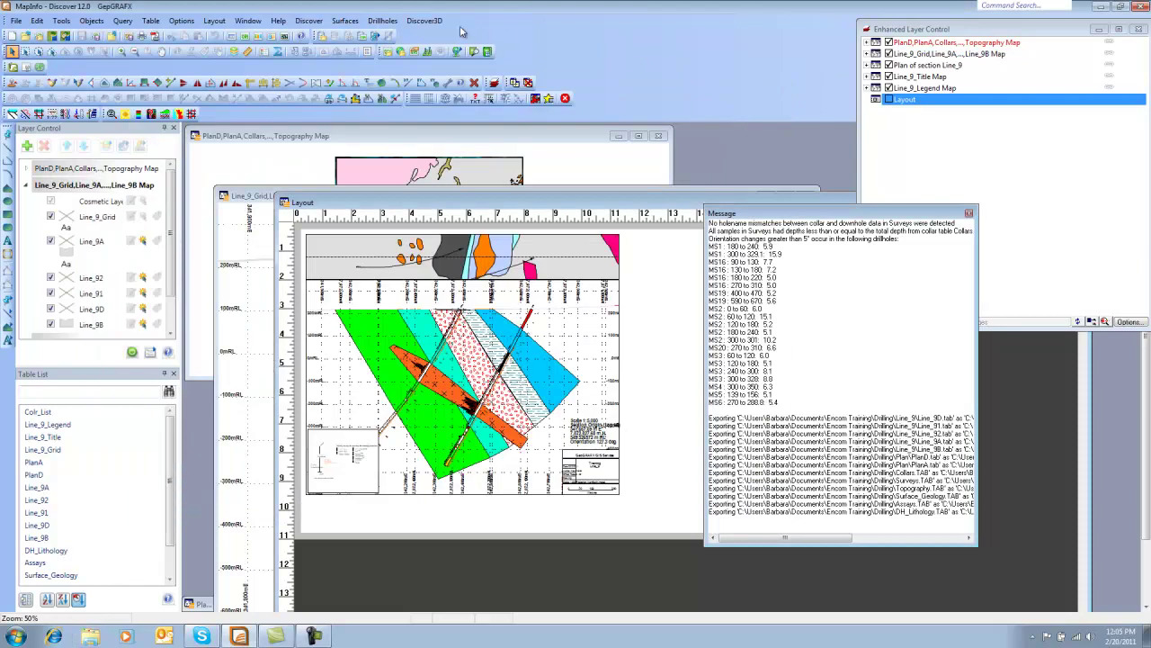
left_click(384, 20)
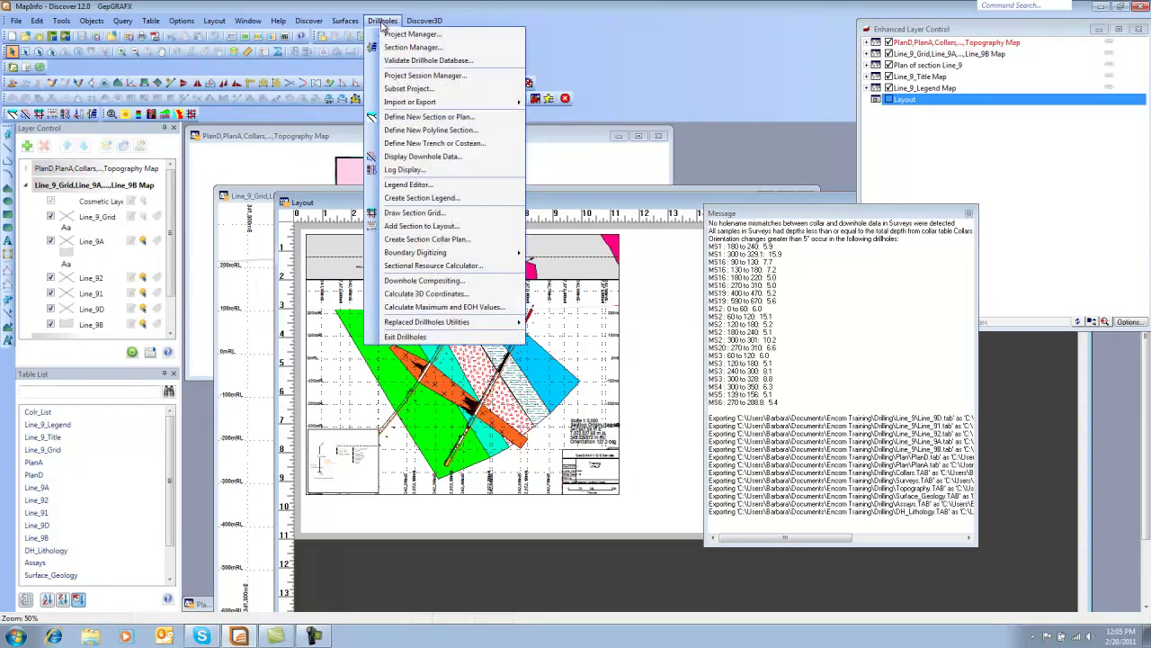
mouse_move(404, 104)
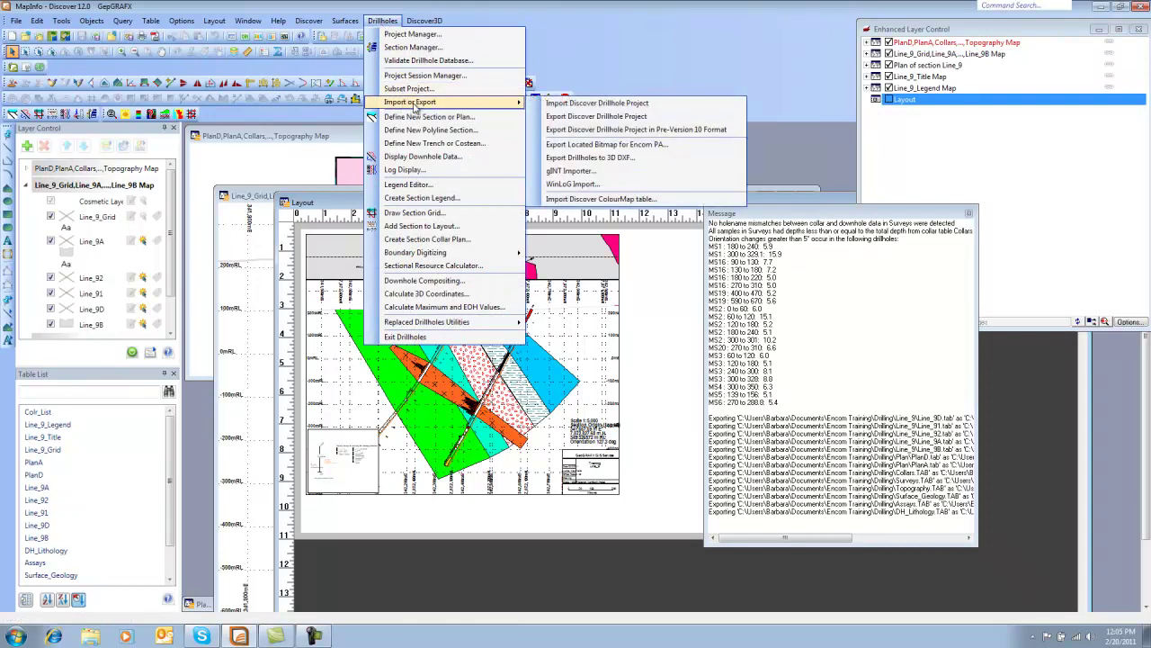
left_click(612, 104)
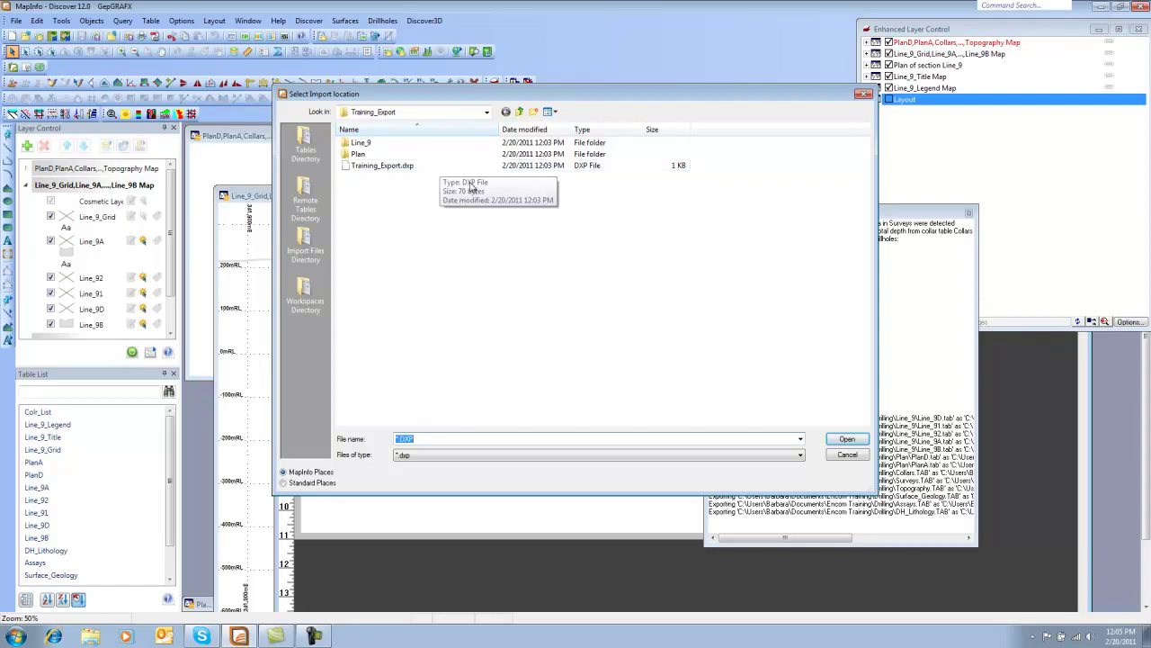
left_click(840, 454)
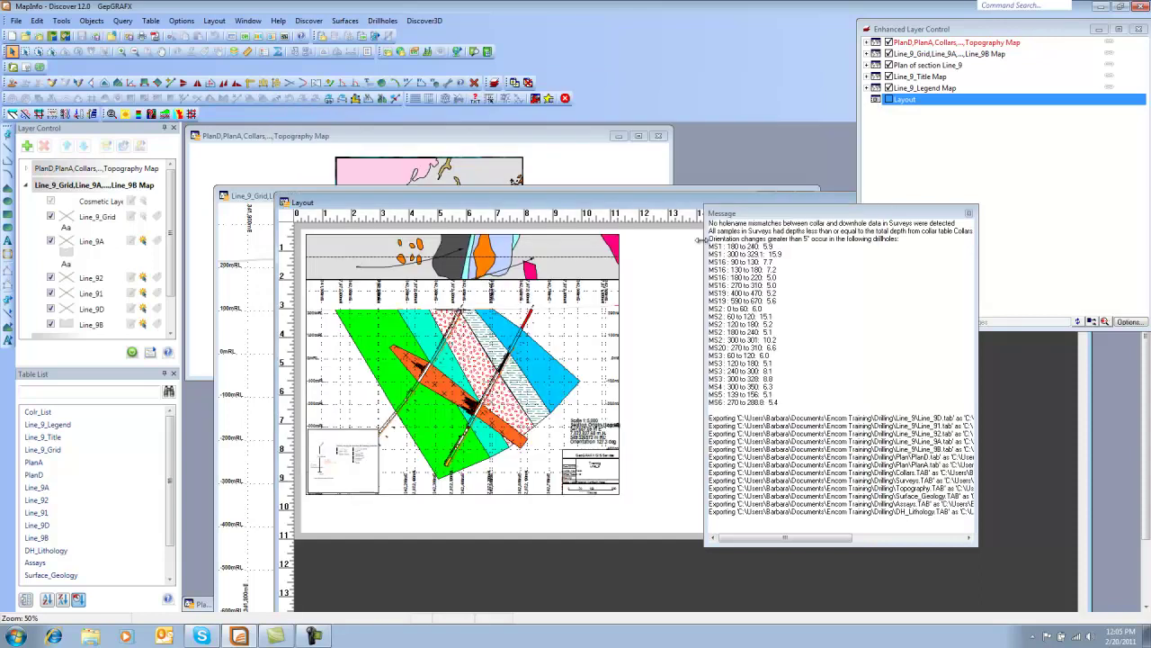